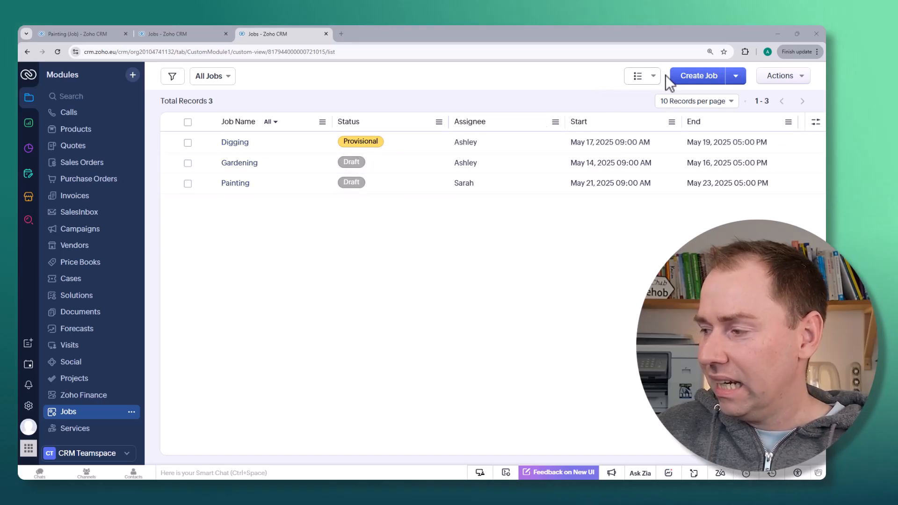
- Switch the Jobs module to Timeline View and save its settings with Date Visibility set to All Days and Color By set to Status
left_click(653, 79)
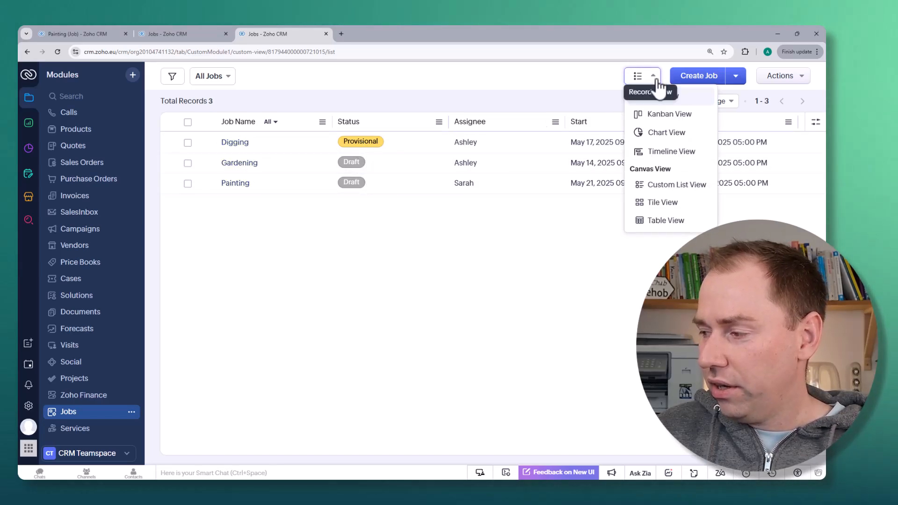
left_click(703, 154)
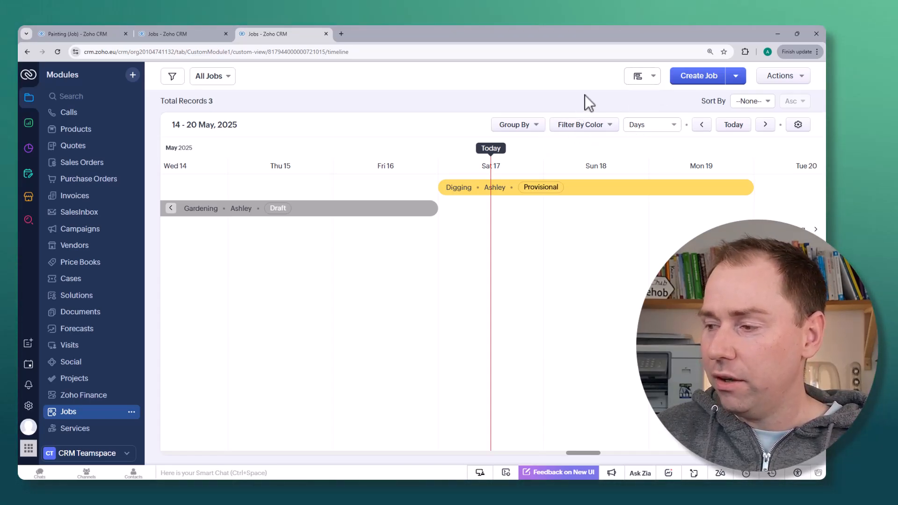
left_click(799, 127)
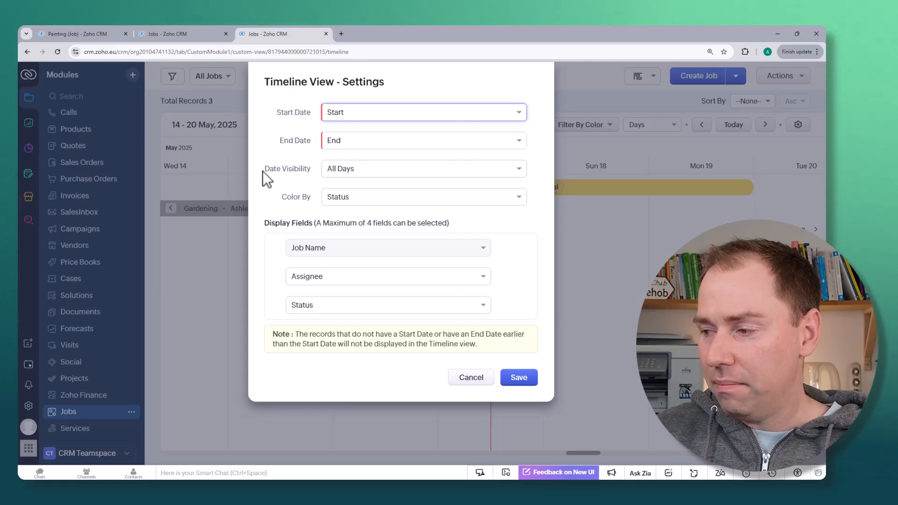
left_click(369, 173)
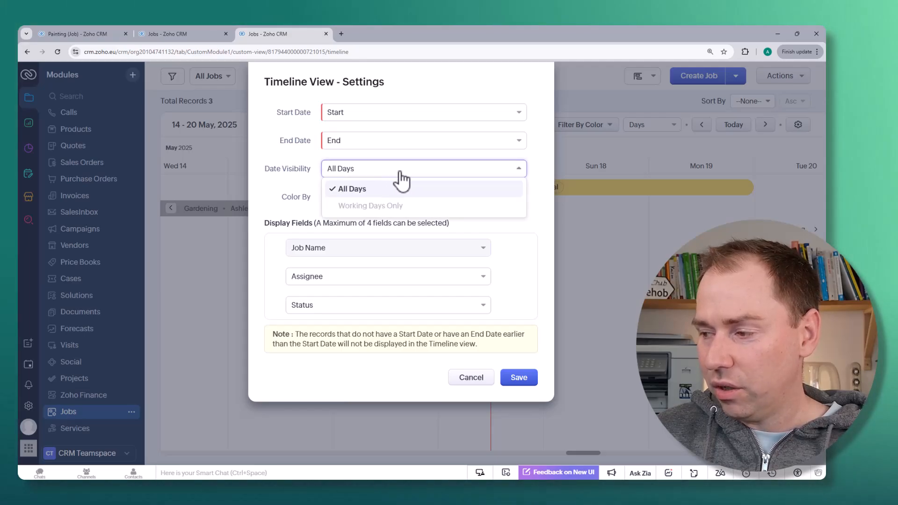
left_click(374, 186)
left_click(369, 174)
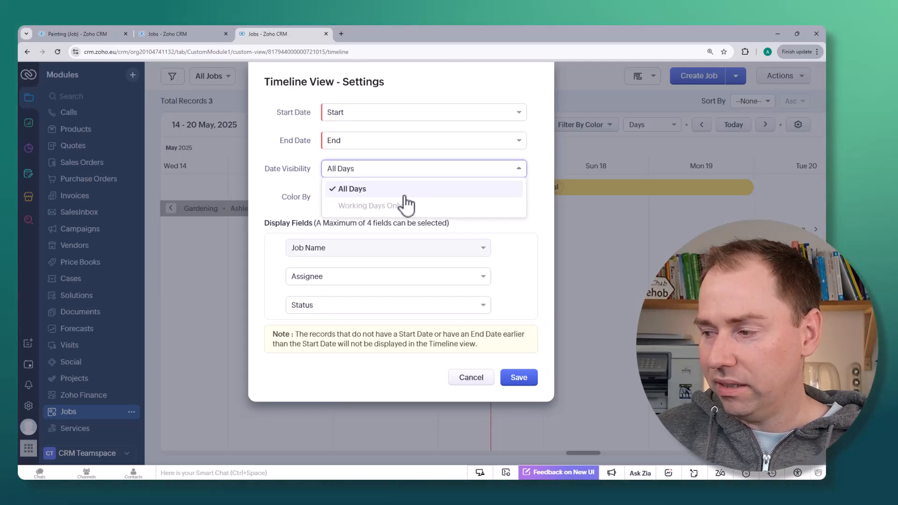
left_click(370, 188)
left_click(370, 201)
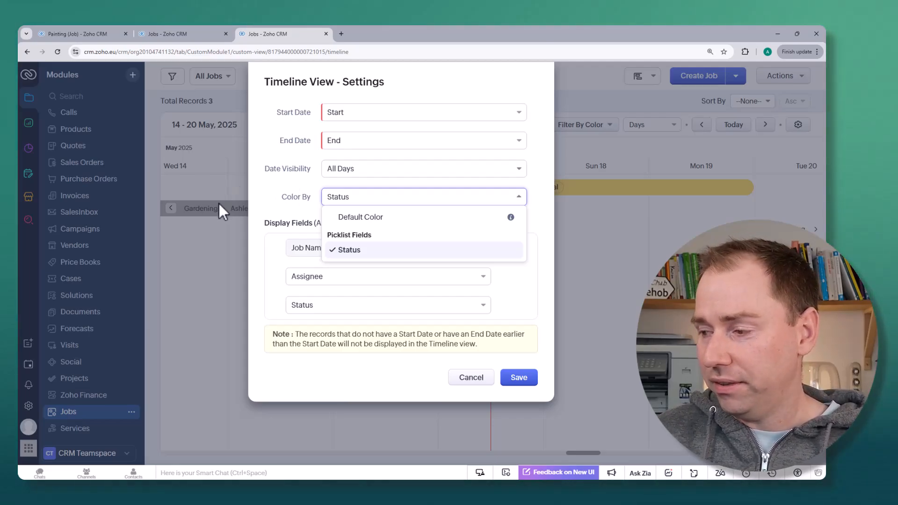
left_click(557, 237)
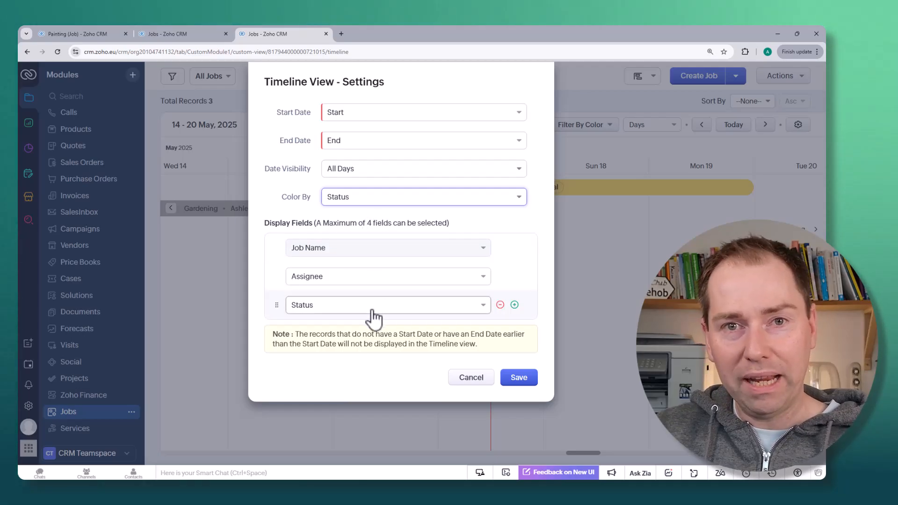
left_click(519, 379)
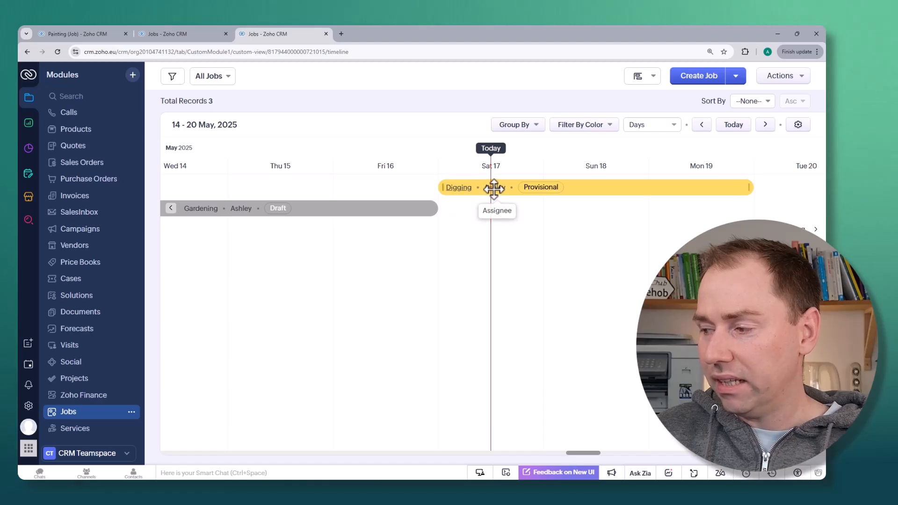
- Group the jobs timeline by the Assignee field
left_click(537, 132)
left_click(533, 150)
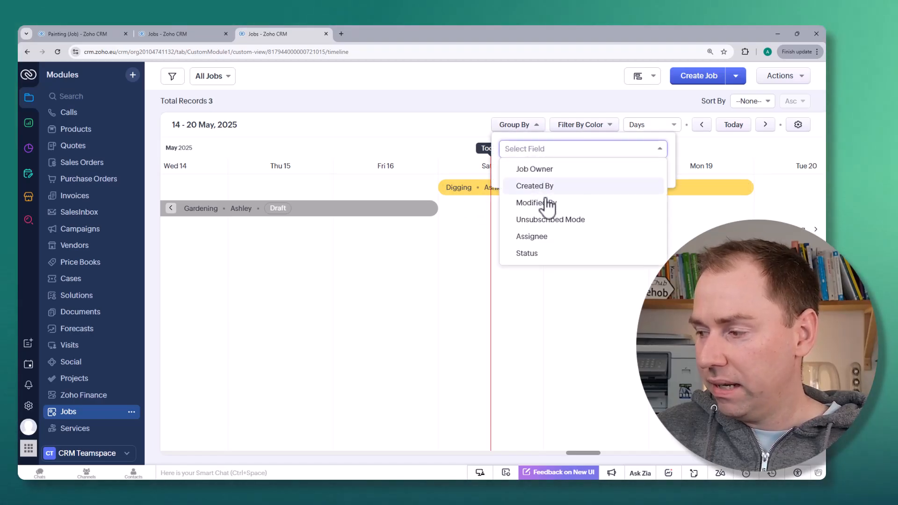
left_click(548, 236)
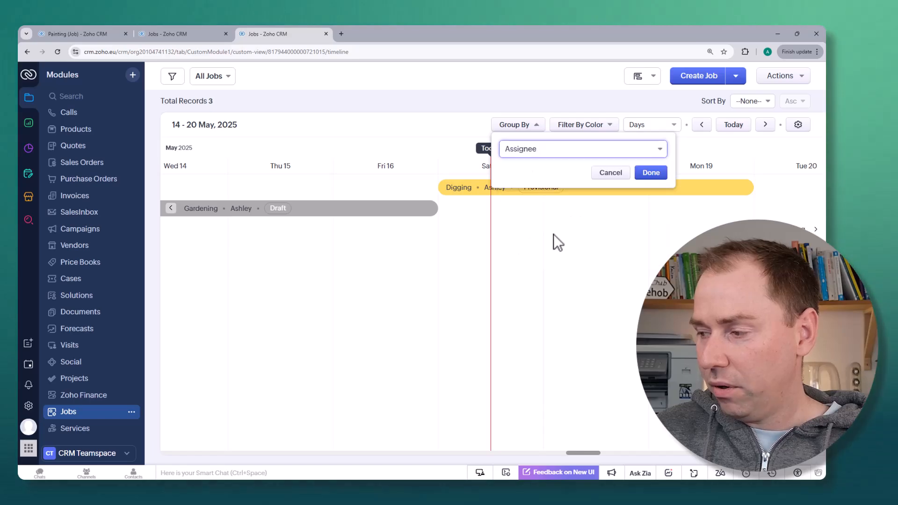
left_click(648, 176)
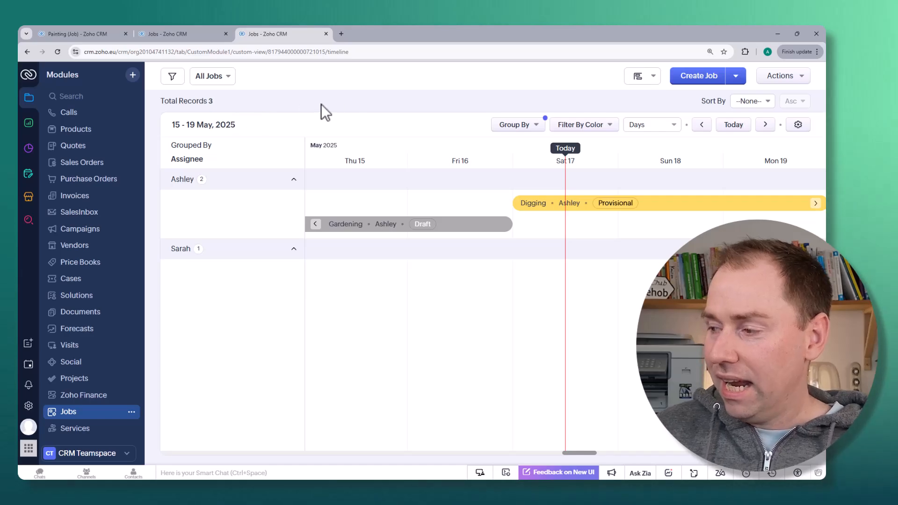
- Filter the timeline by color to review only the Draft jobs along the dates, and clear that filter again
left_click(611, 126)
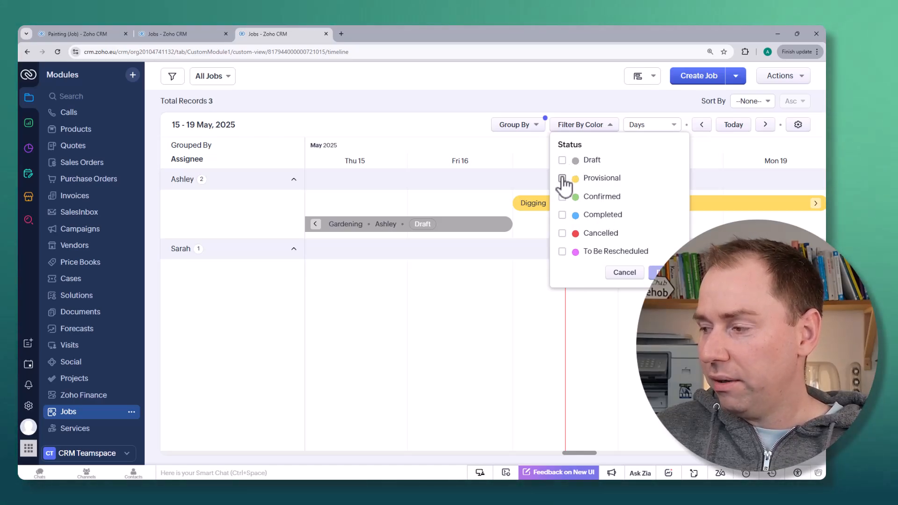
left_click(563, 160)
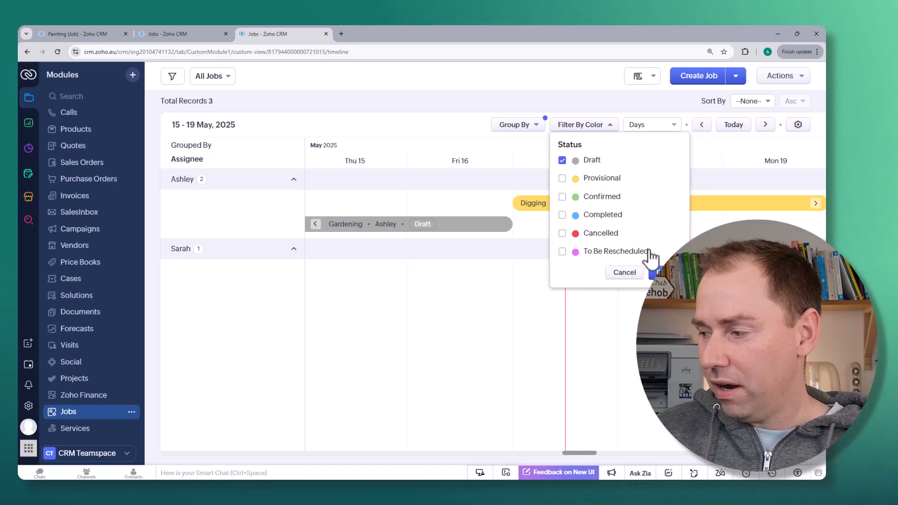
left_click(656, 273)
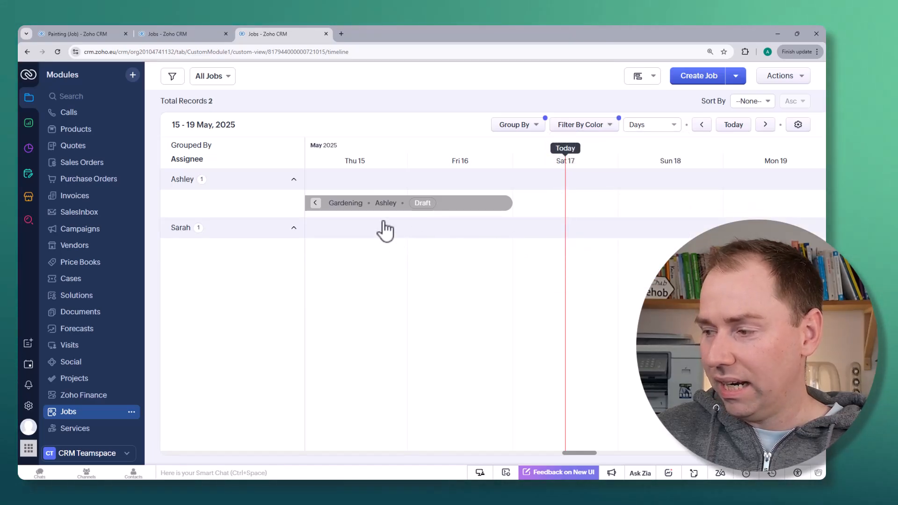
scroll(424, 257, "left", 3)
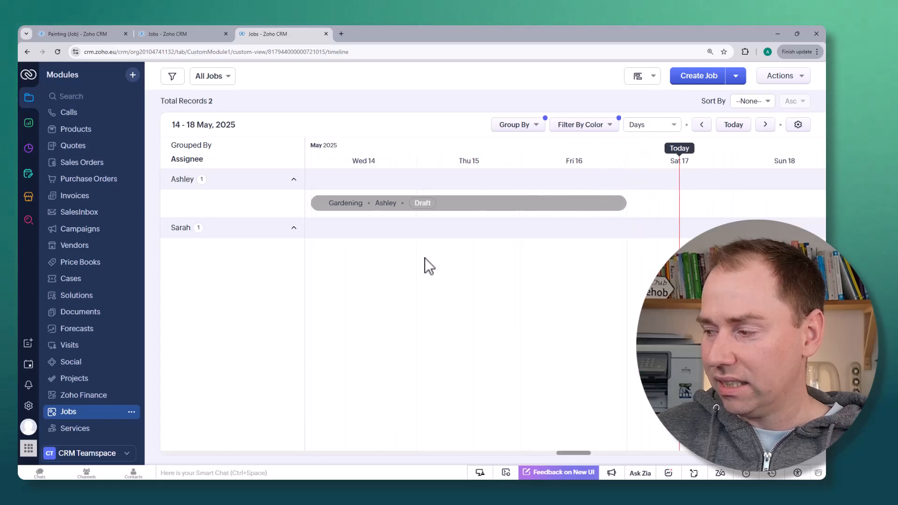
scroll(425, 258, "right", 10)
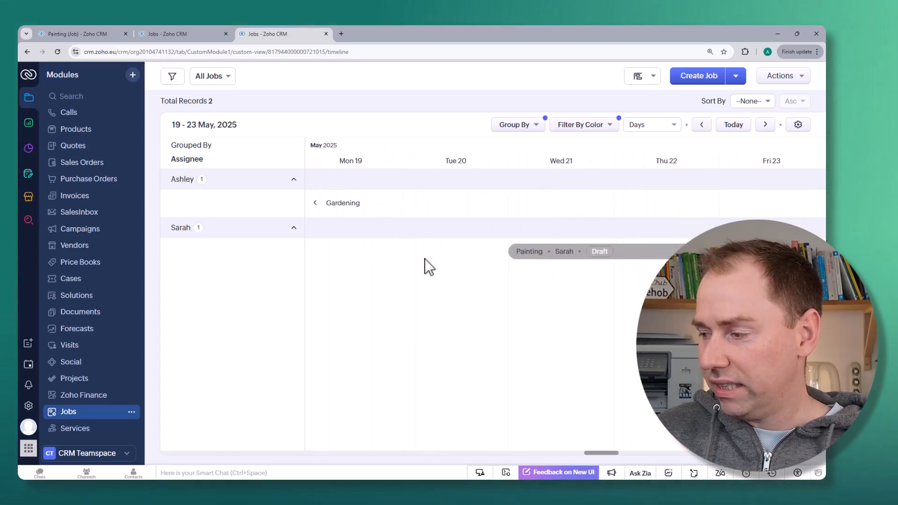
scroll(425, 259, "right", 2)
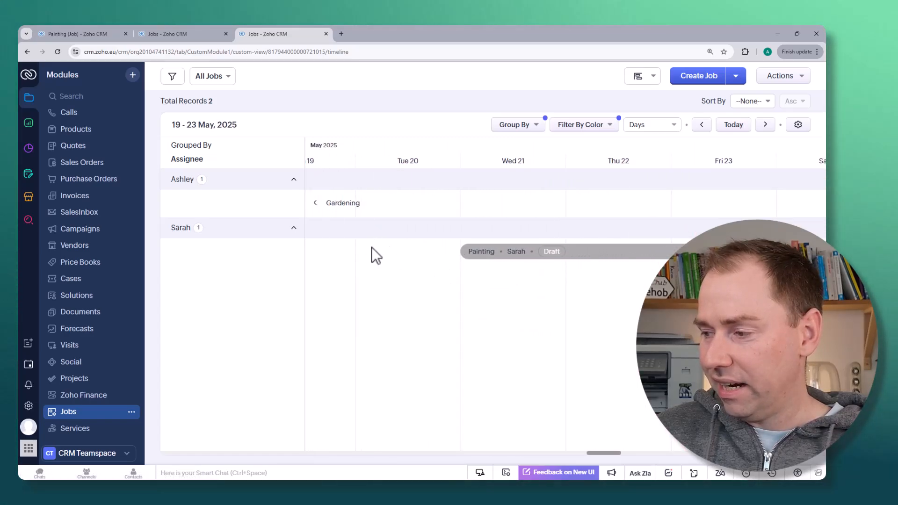
scroll(371, 247, "left", 6)
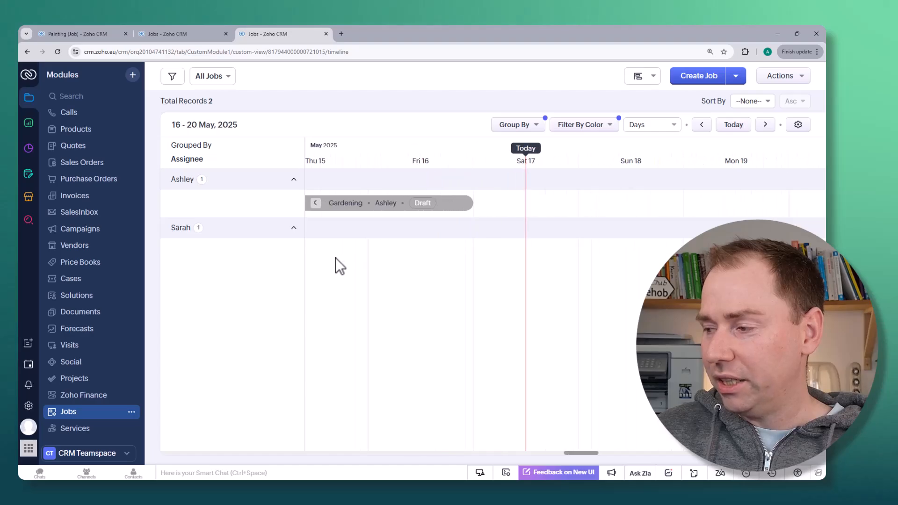
scroll(335, 258, "left", 3)
scroll(331, 257, "left", 1)
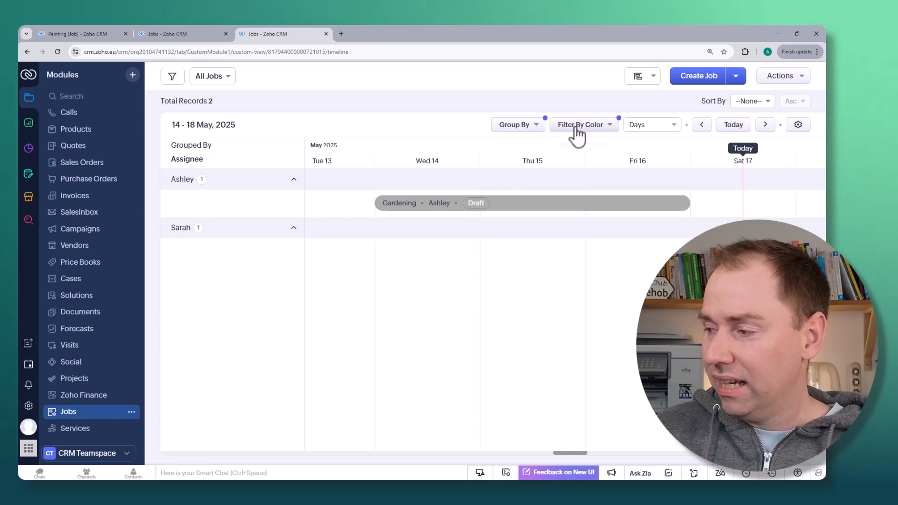
left_click(611, 126)
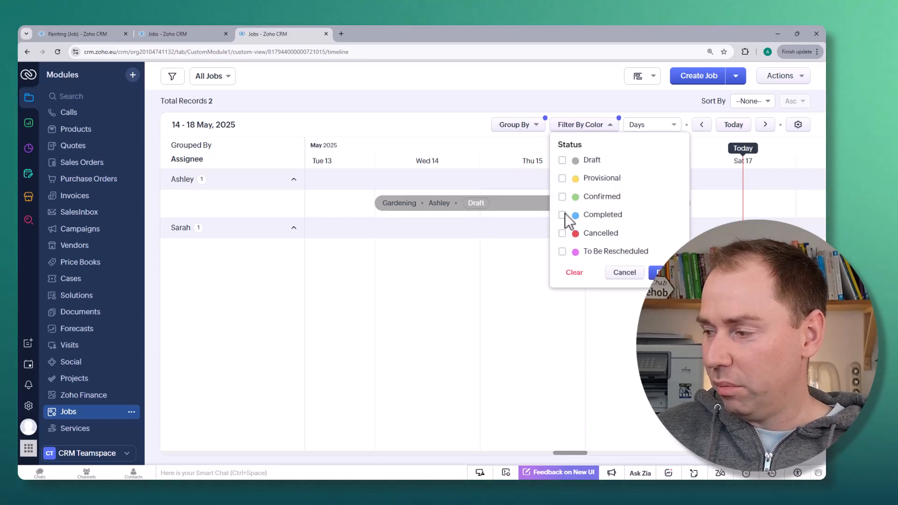
left_click(661, 273)
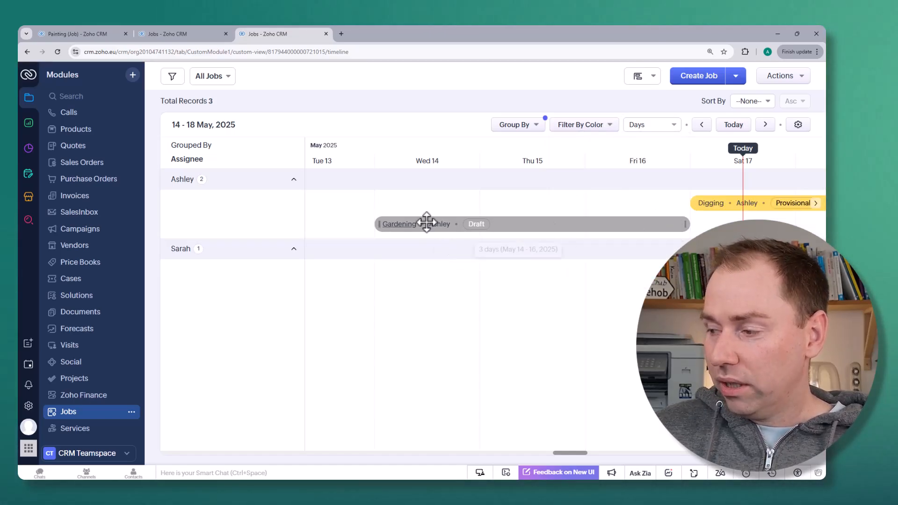
- Reschedule the Digging job on the timeline to start on May 19 and shorten it to end on May 20, 2025
left_click_drag(426, 221, 515, 222)
scroll(640, 261, "right", 3)
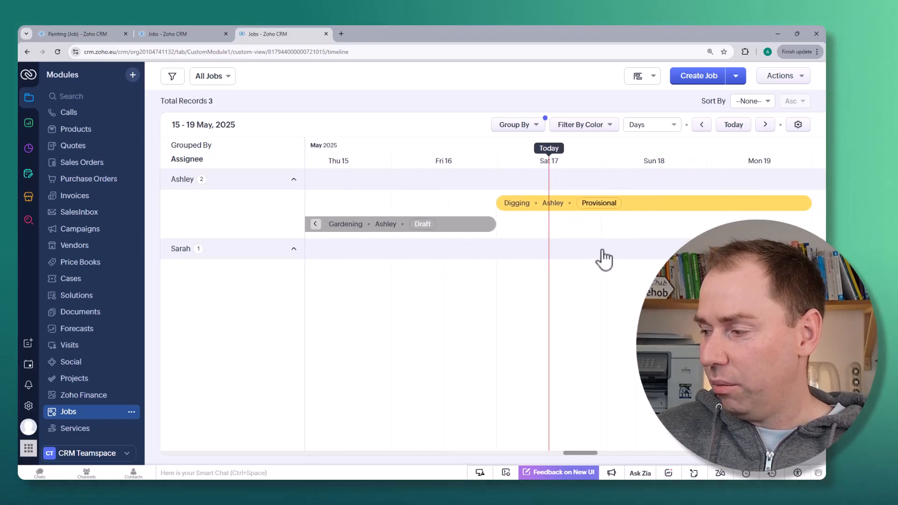
scroll(569, 238, "right", 3)
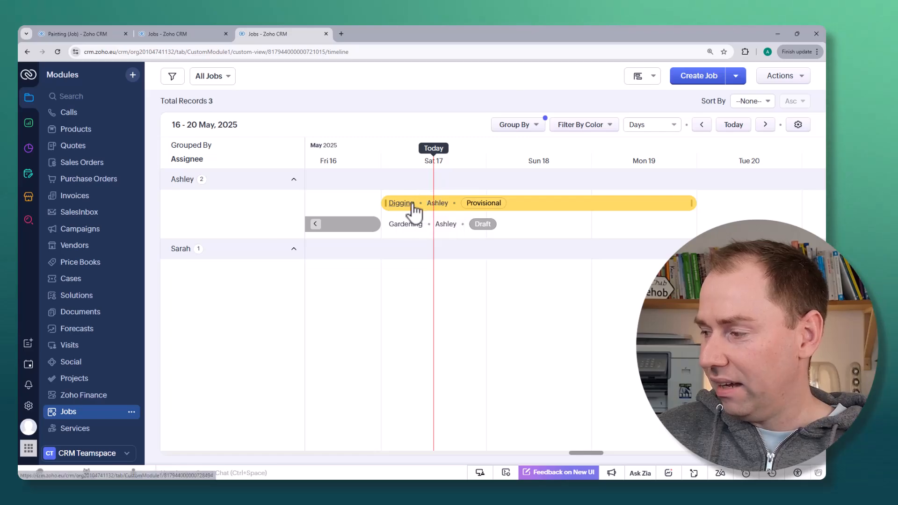
left_click_drag(414, 206, 631, 209)
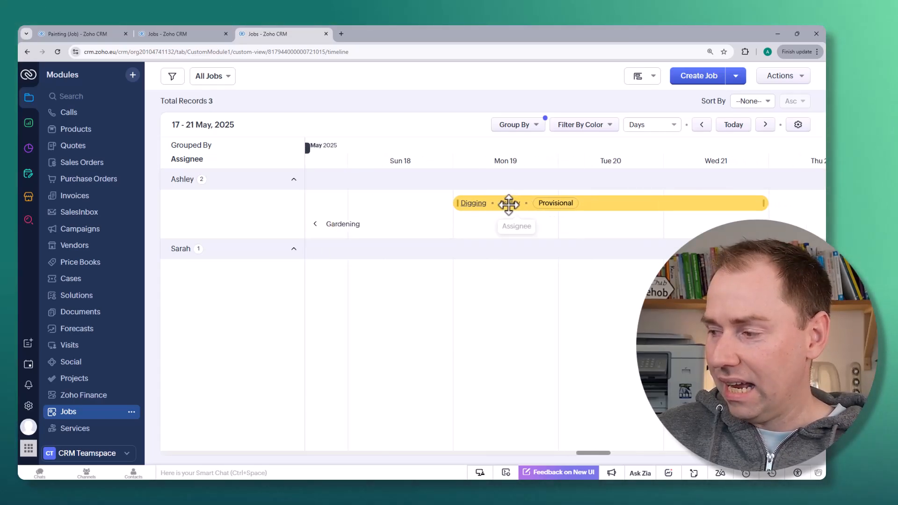
left_click_drag(761, 208, 653, 208)
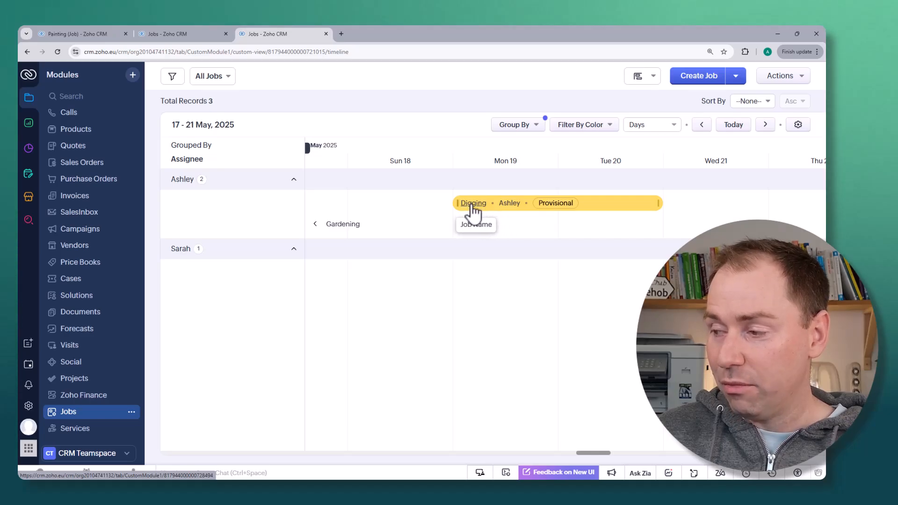
- Switch to Kanban View and move the Digging job from the Provisional column to Confirmed
left_click(657, 80)
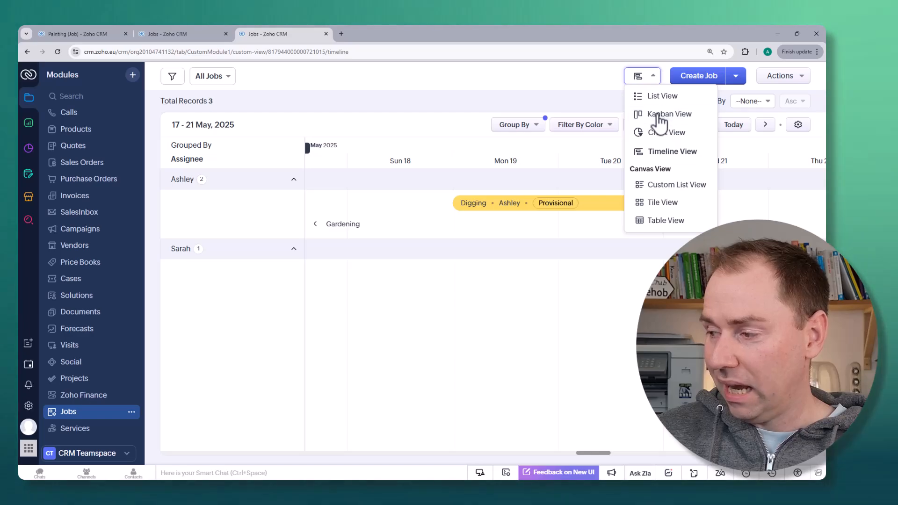
left_click(661, 114)
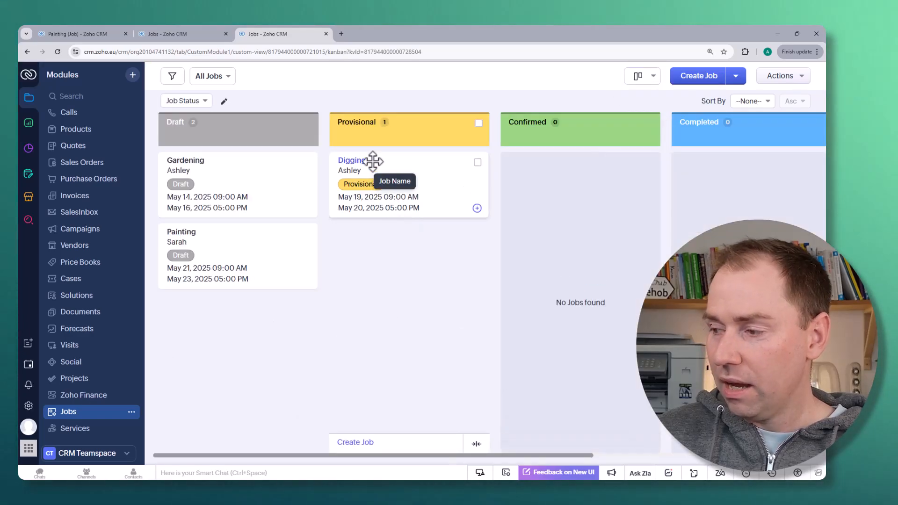
left_click_drag(387, 164, 556, 169)
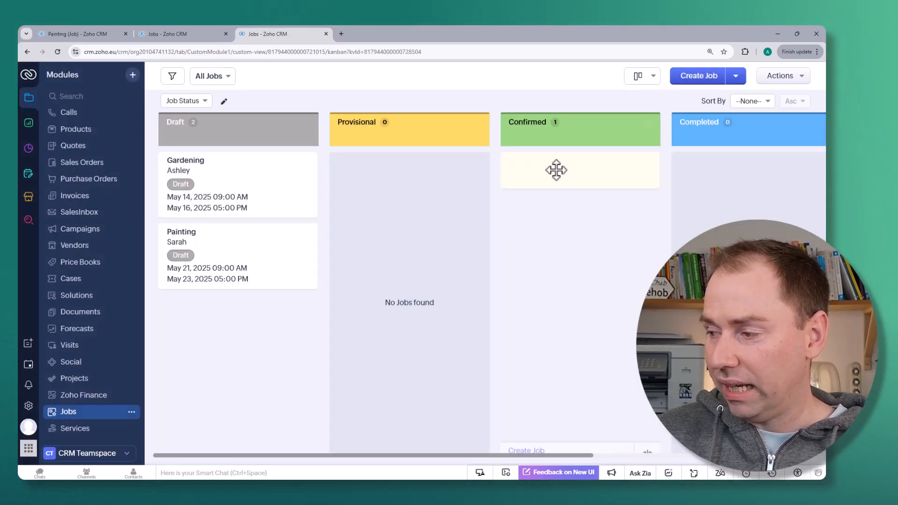
- Return to Timeline View and open the Gardening job's record to inspect its Status field
left_click(649, 84)
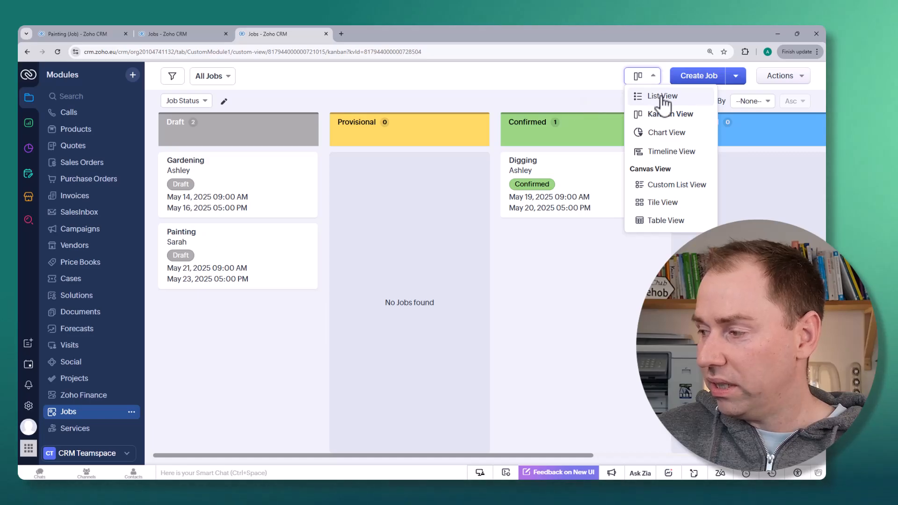
left_click(671, 152)
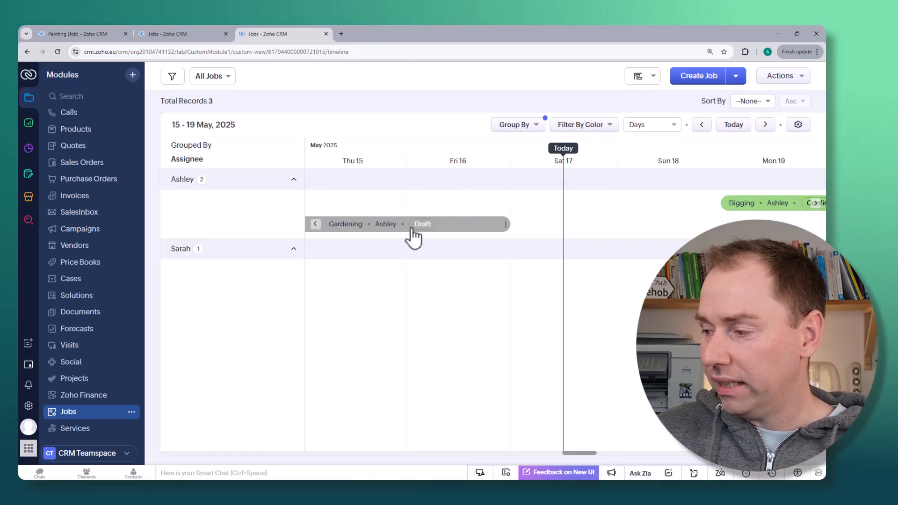
scroll(341, 219, "left", 6)
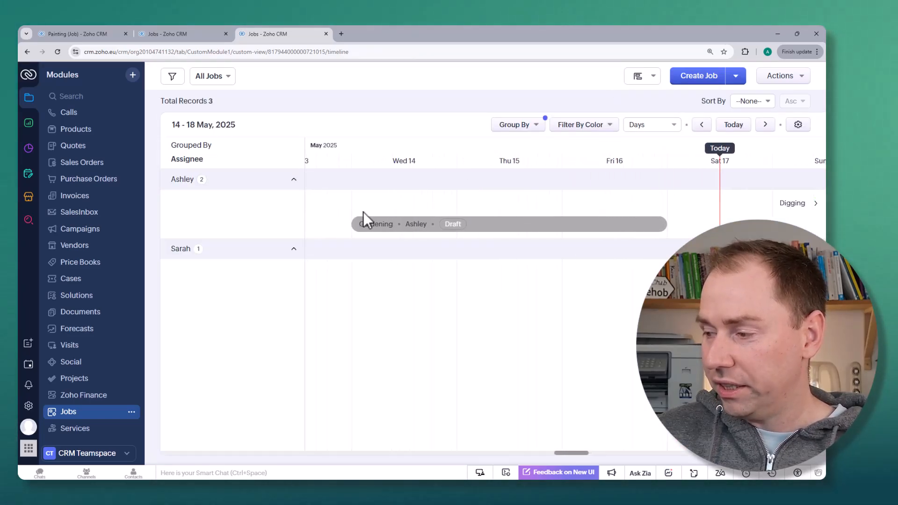
left_click(466, 226)
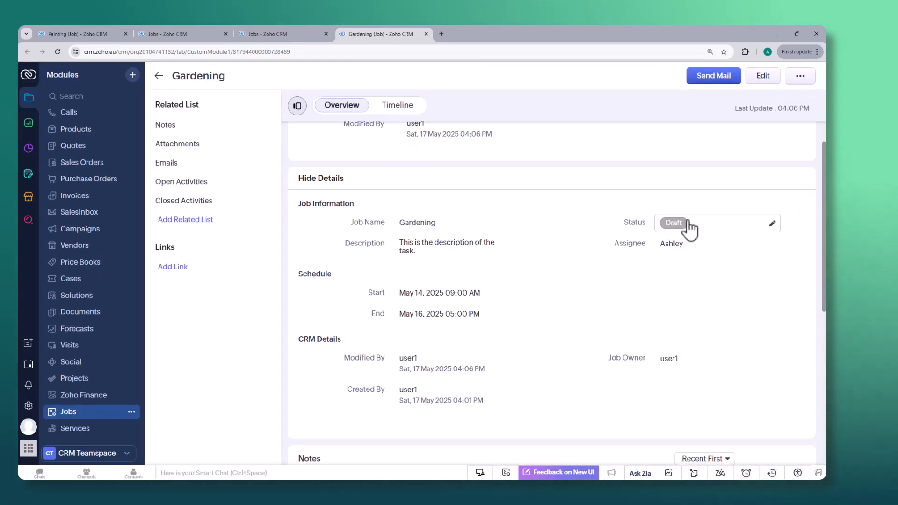
left_click(673, 223)
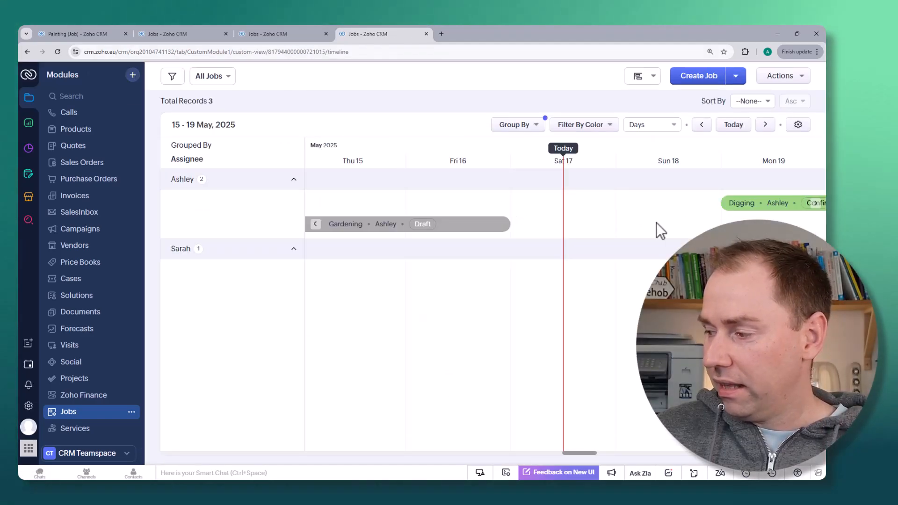
- Shorten the Gardening job on the timeline so it ends on May 15, 2025
scroll(434, 235, "left", 2)
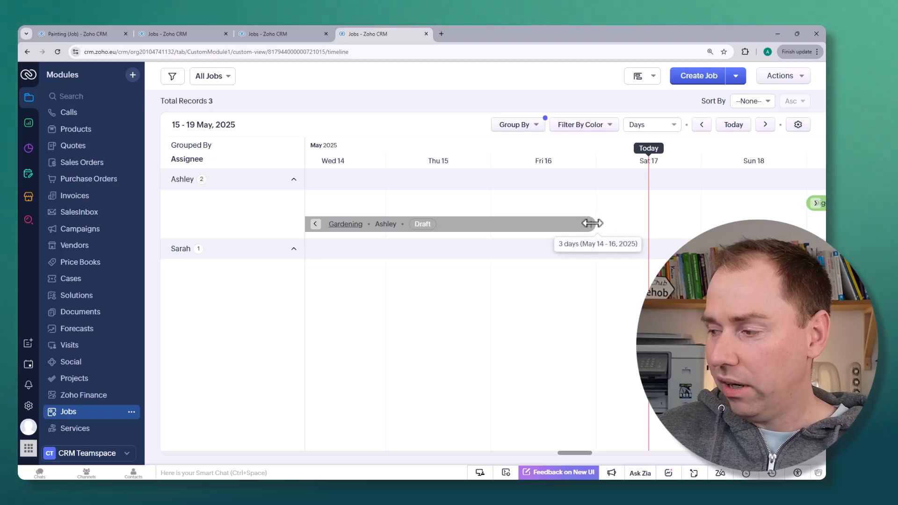
left_click_drag(588, 223, 495, 227)
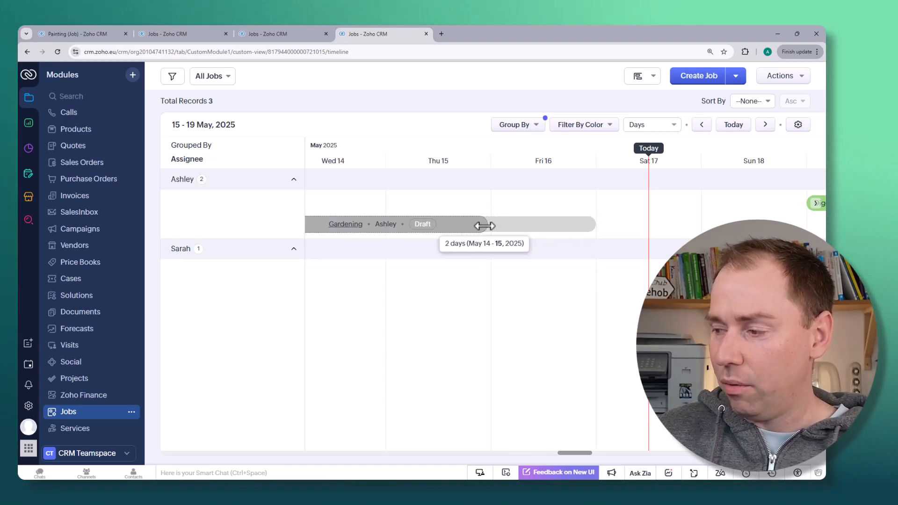
- Adjust the Gardening job's bar on the timeline so it ends on May 16, 2025
left_click_drag(584, 225, 533, 227)
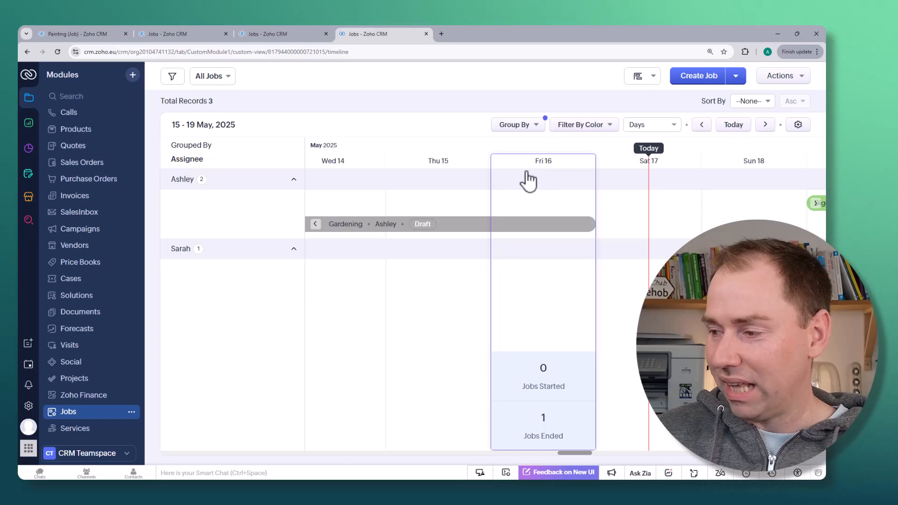
- Collapse the first assignee's group on the timeline and expand it again
left_click(294, 180)
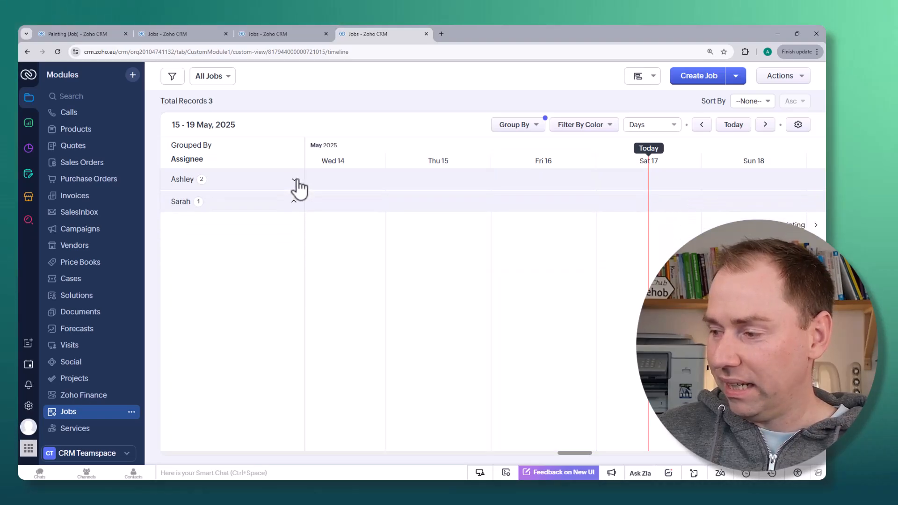
left_click(296, 181)
left_click(296, 181)
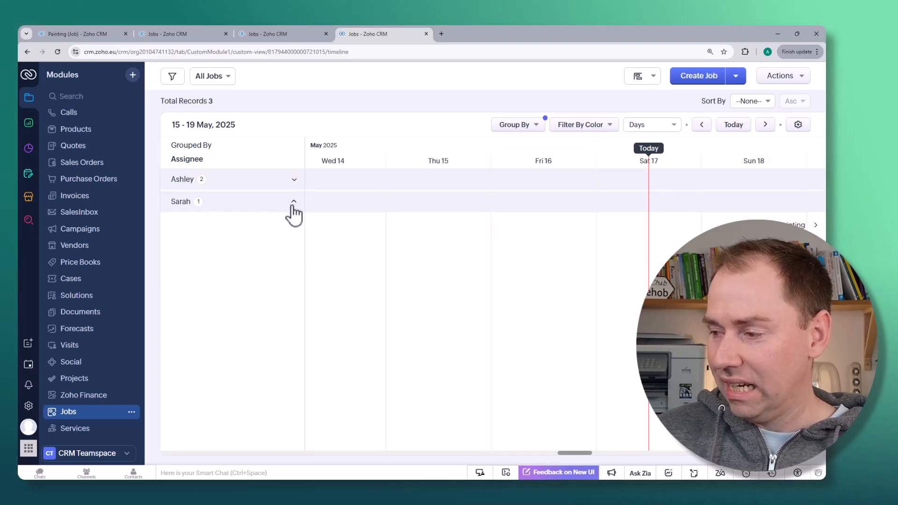
left_click(294, 180)
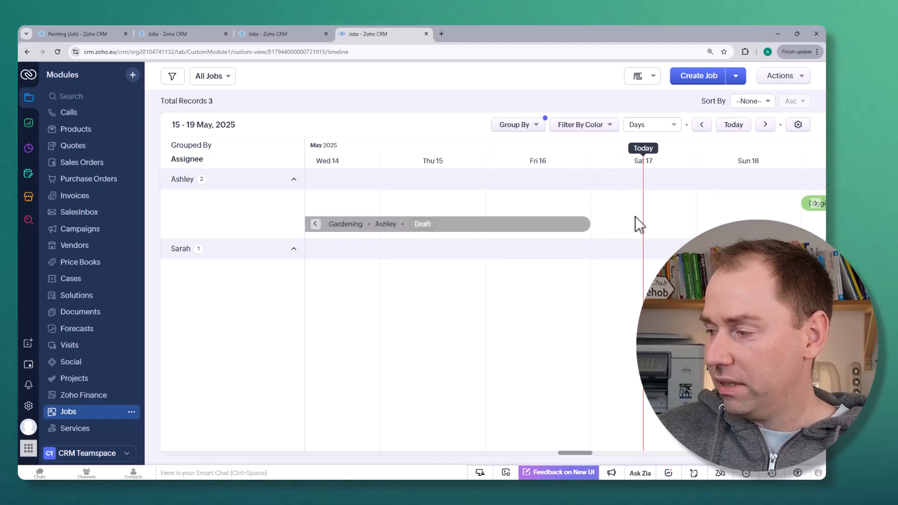
- Switch the timeline scale to Weeks to show the jobs over a longer period
scroll(636, 224, "right", 3)
scroll(599, 216, "right", 3)
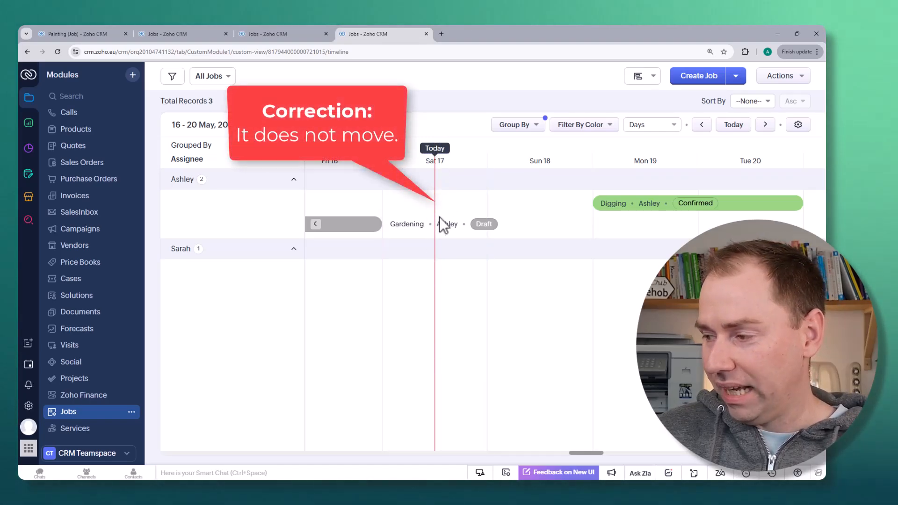
scroll(548, 212, "right", 2)
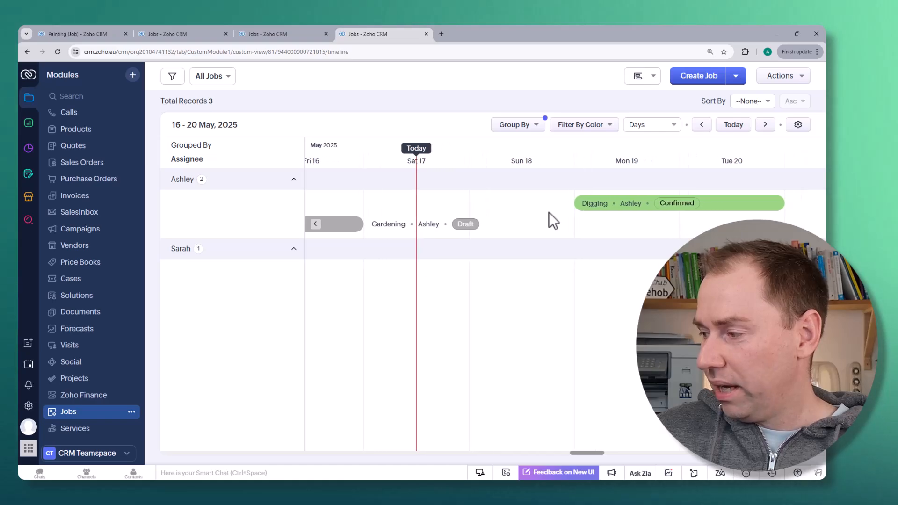
left_click(674, 126)
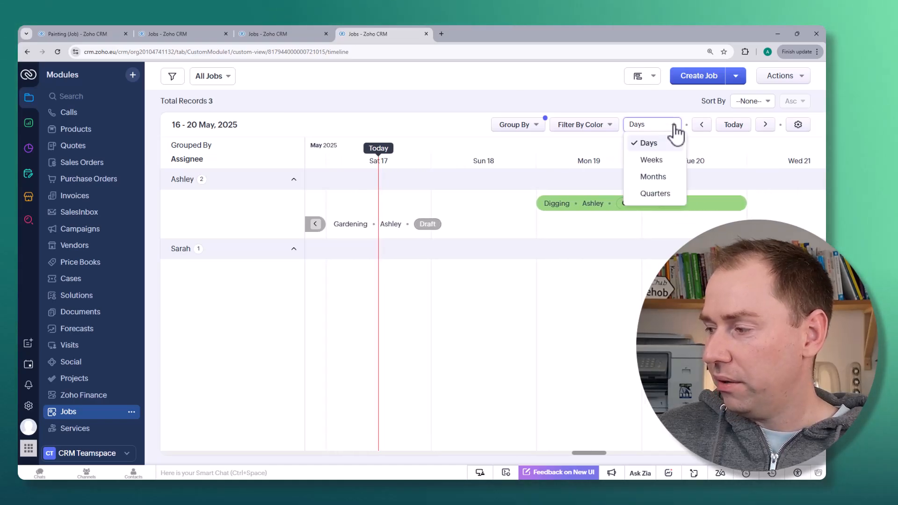
left_click(667, 163)
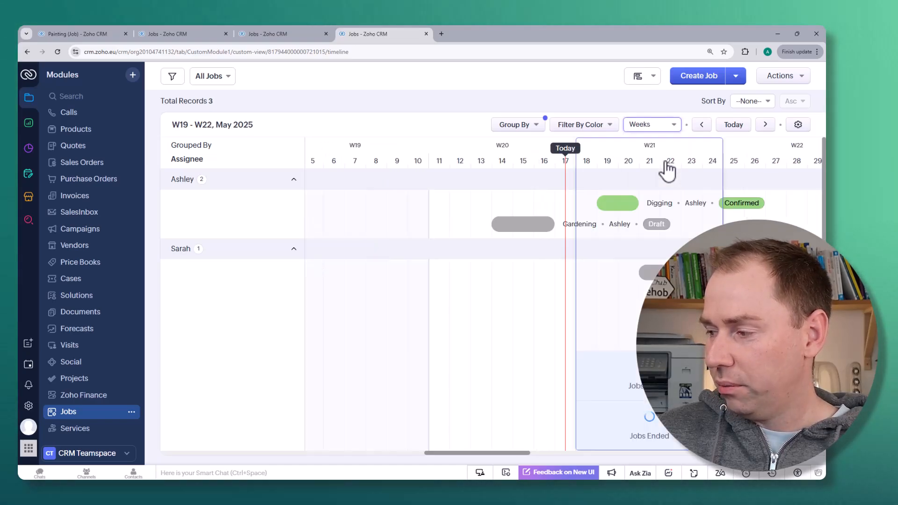
- Extend the Gardening job on the weekly timeline so it starts on May 11, 2025
left_click_drag(496, 224, 521, 225)
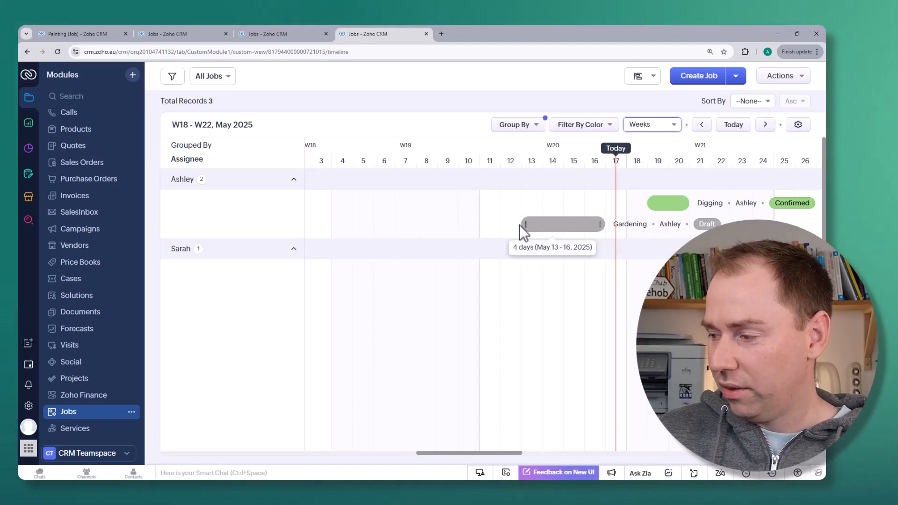
left_click_drag(523, 225, 337, 227)
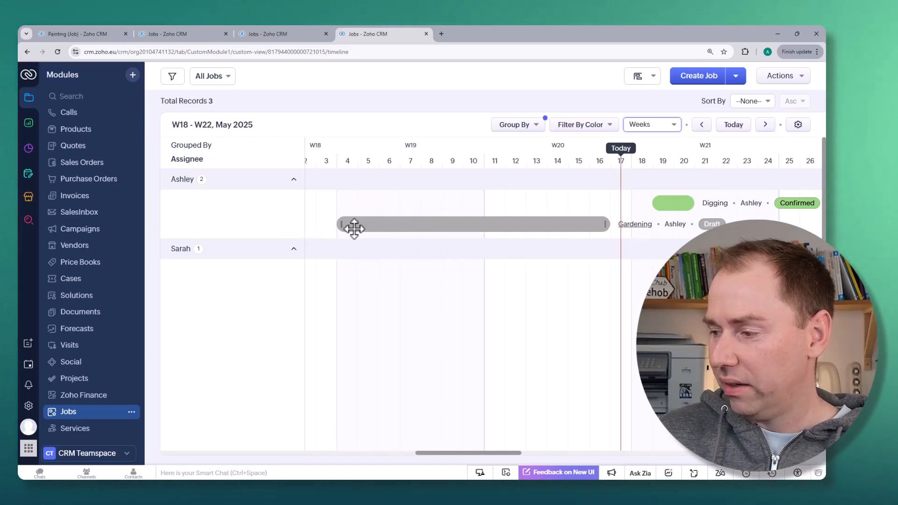
- Page the weekly timeline ahead to June 2025 and back to the period containing the jobs
left_click(767, 126)
left_click(767, 125)
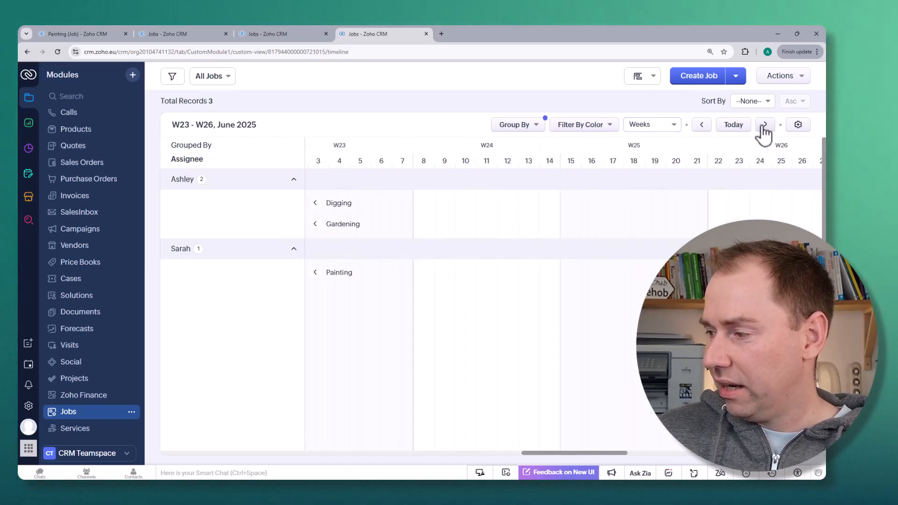
left_click(702, 126)
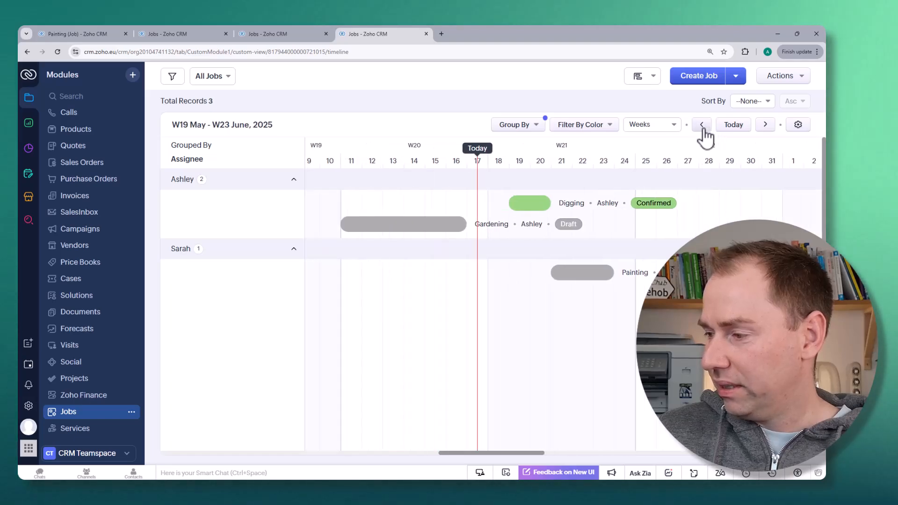
- Review the Timeline View settings and close them without saving changes
left_click(797, 125)
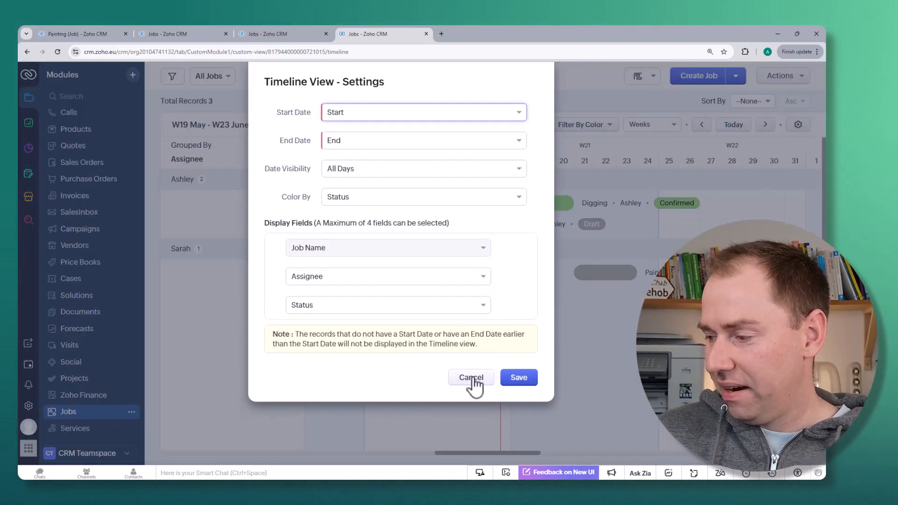
left_click(472, 378)
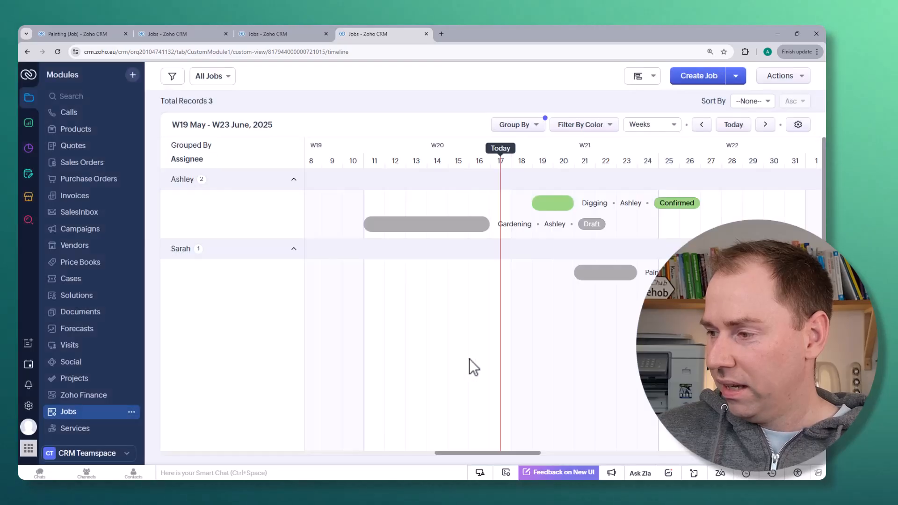